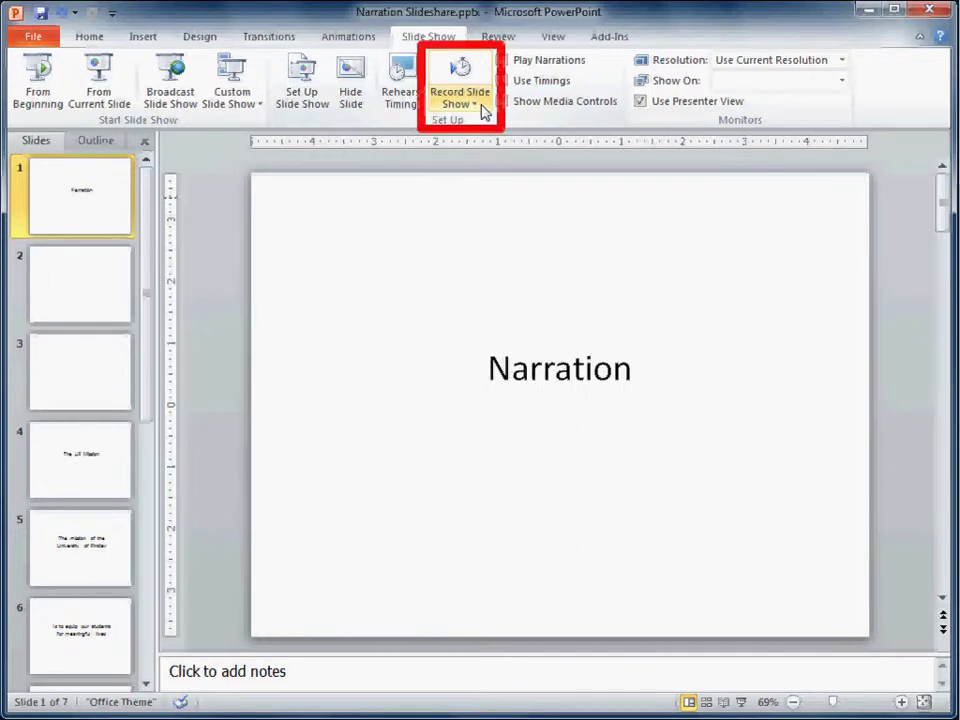
{"action": "left_click", "coordinate": [485, 112]}
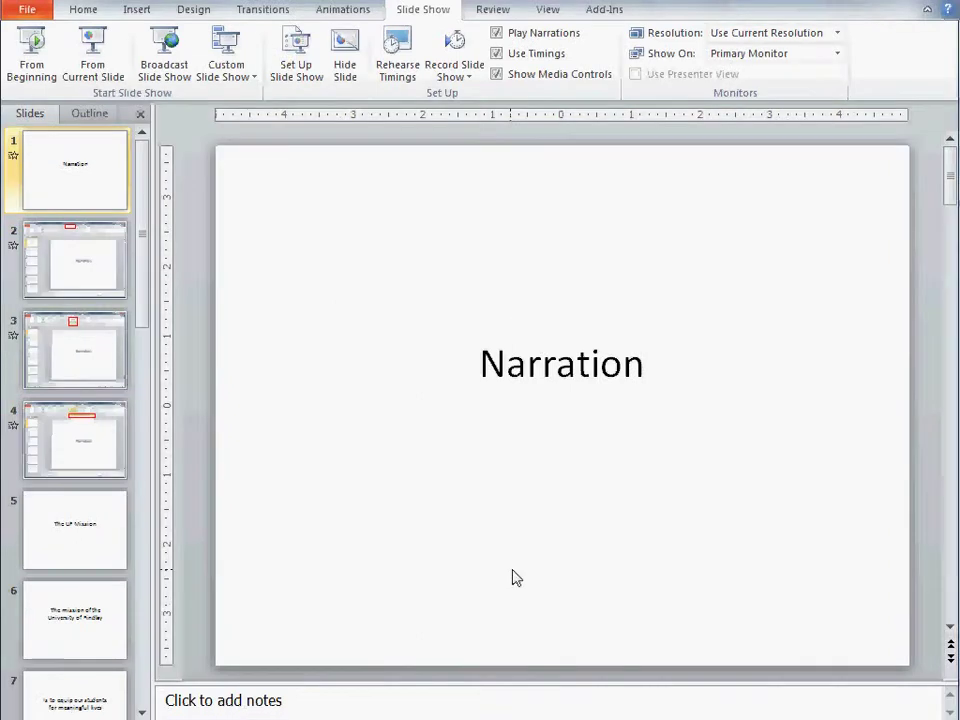
Look through slides 5 to 8, then record narration and timings for them starting from the slide "The UF Mission".
{"action": "left_click", "coordinate": [60, 555]}
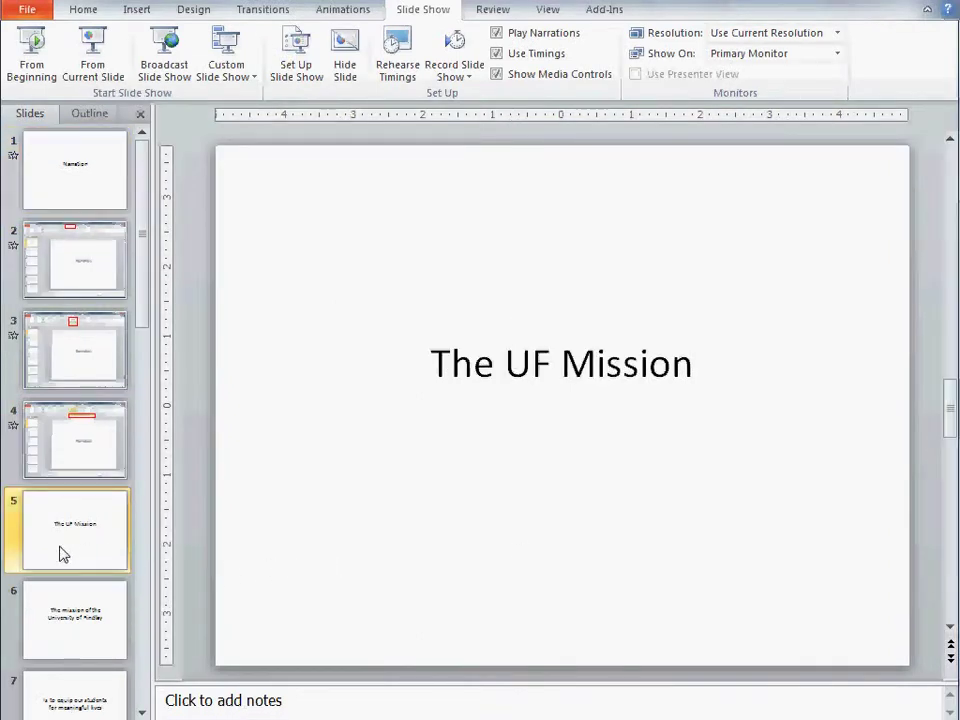
{"action": "key", "text": "Down"}
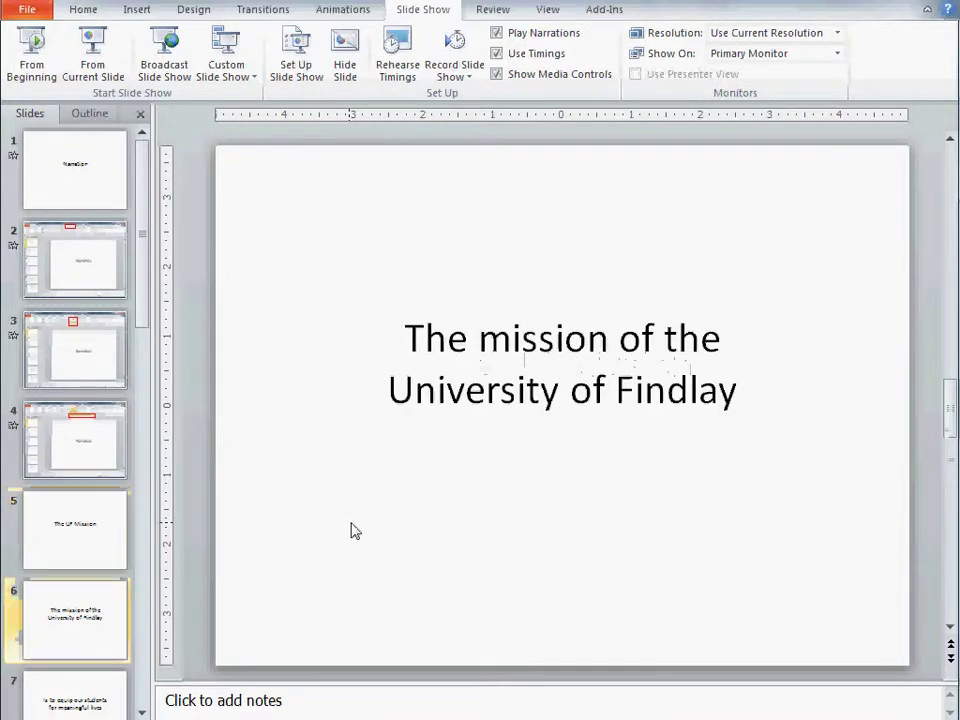
{"action": "key", "text": "Down"}
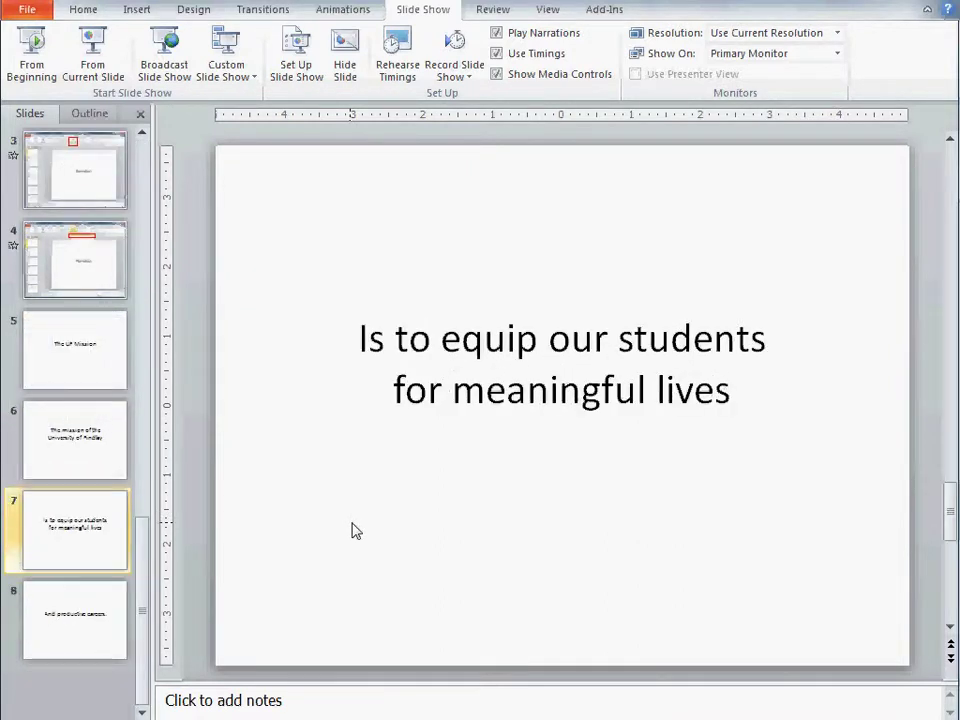
{"action": "key", "text": "Down"}
{"action": "key", "text": "Up"}
{"action": "key", "text": "Up"}
{"action": "key", "text": "Up"}
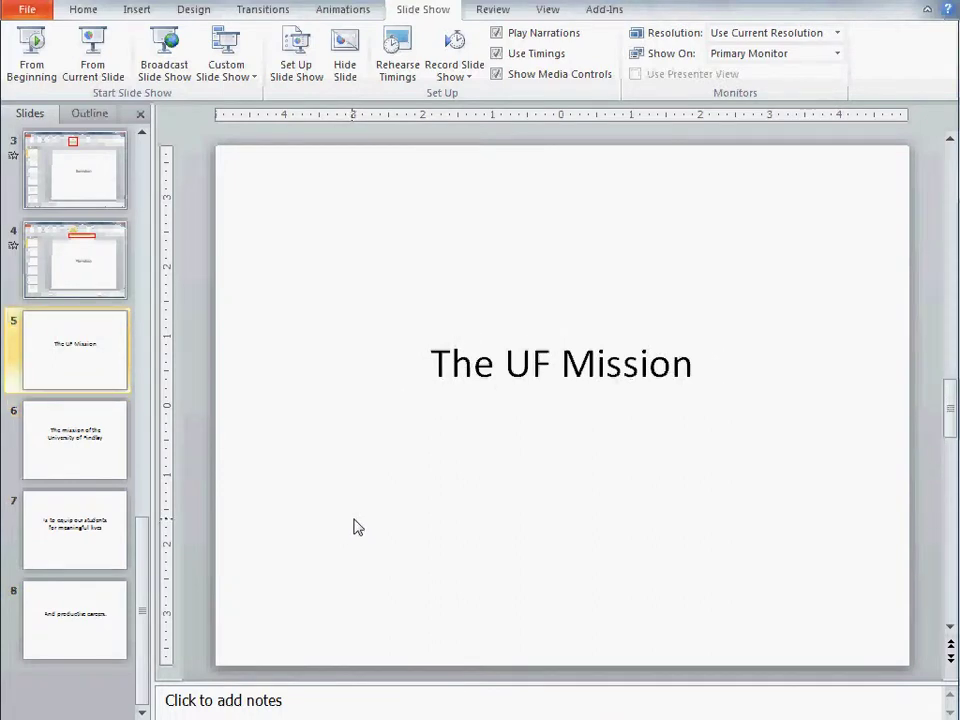
{"action": "left_click", "coordinate": [471, 80]}
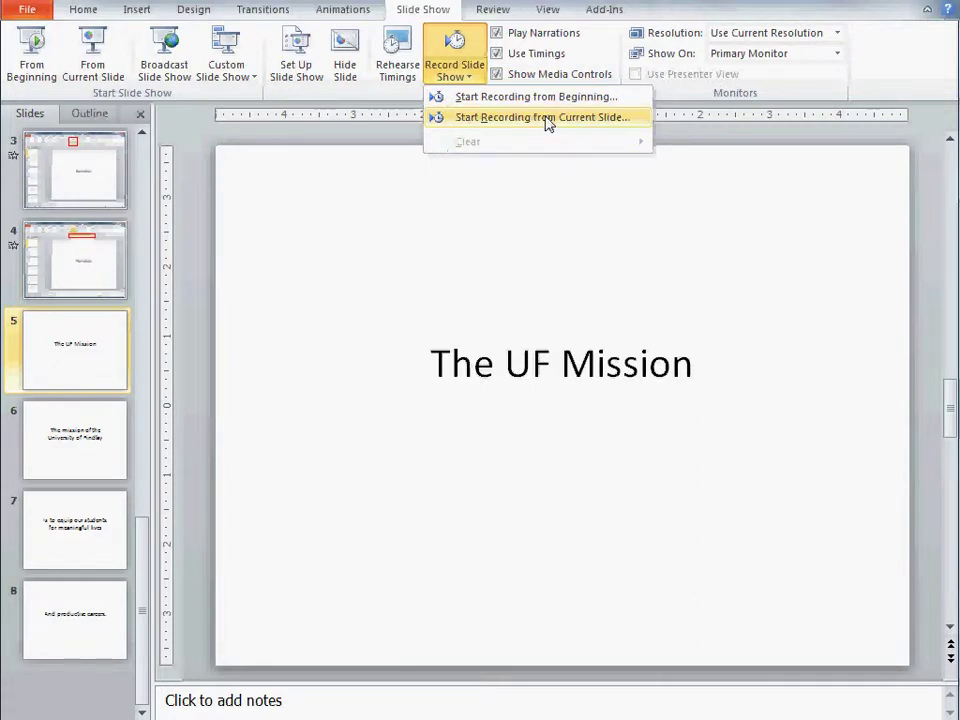
{"action": "left_click", "coordinate": [547, 118]}
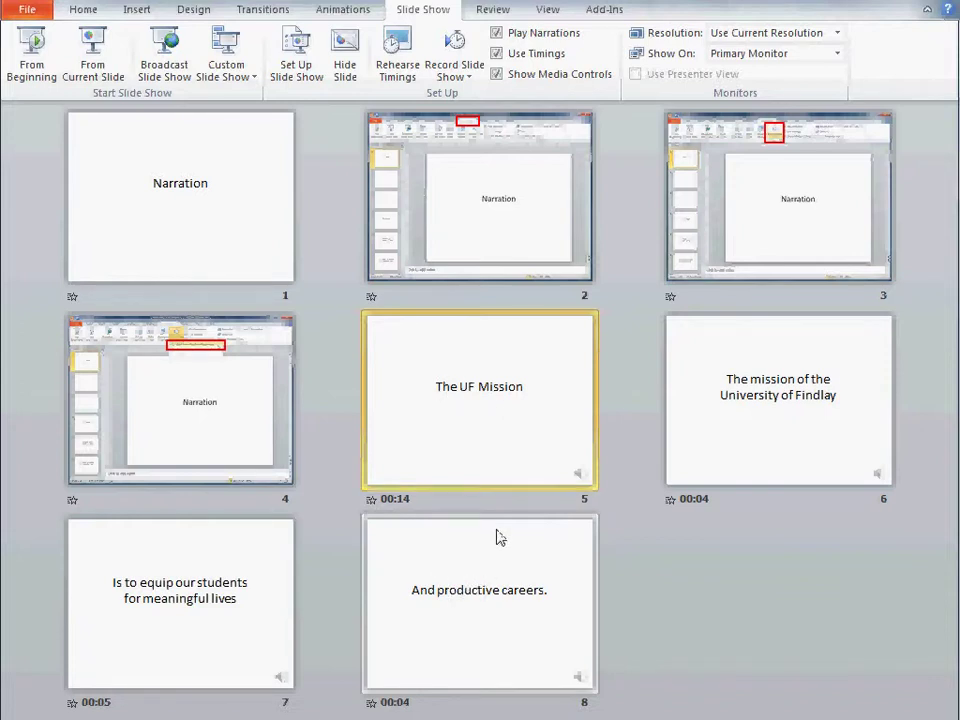
Re-record the narration starting from slide 7, "Is to equip our students for meaningful lives".
{"action": "left_click", "coordinate": [258, 612]}
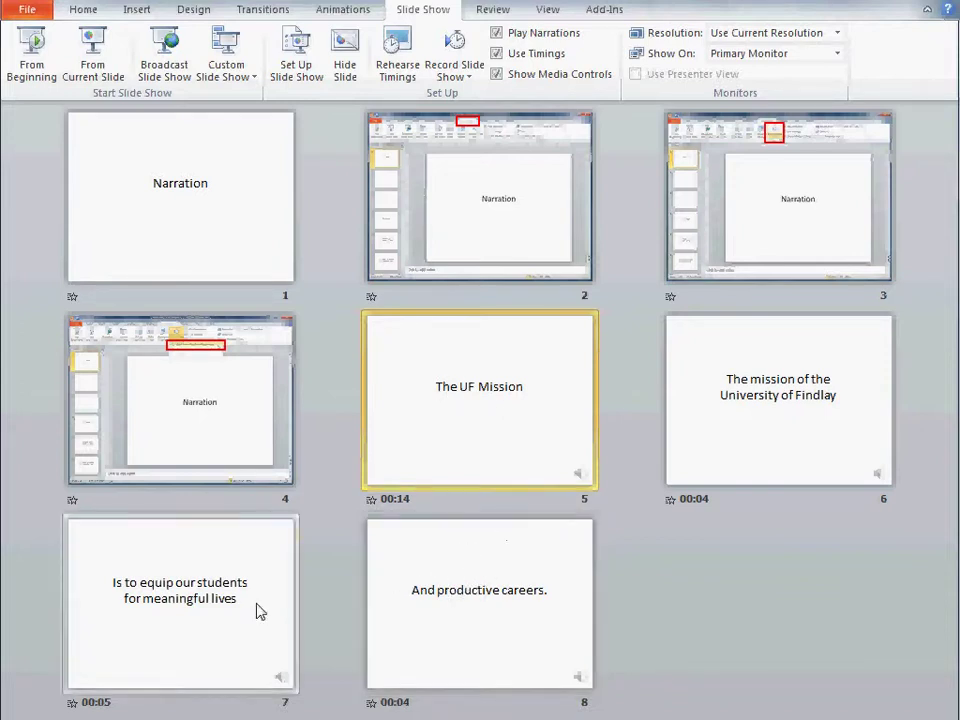
{"action": "double_click", "coordinate": [229, 608]}
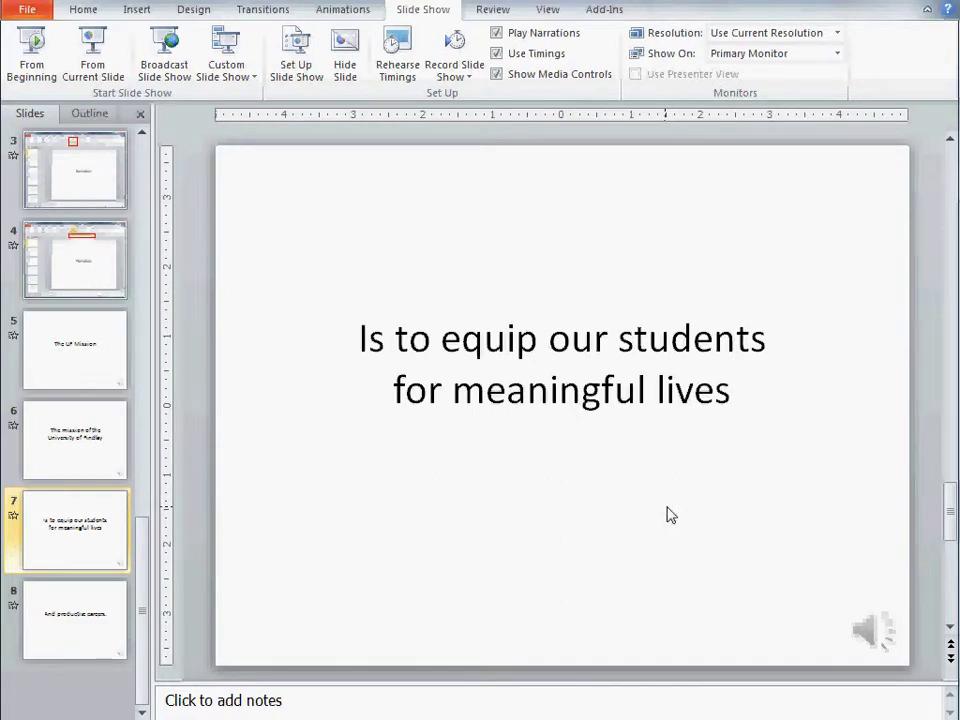
{"action": "left_click", "coordinate": [52, 378]}
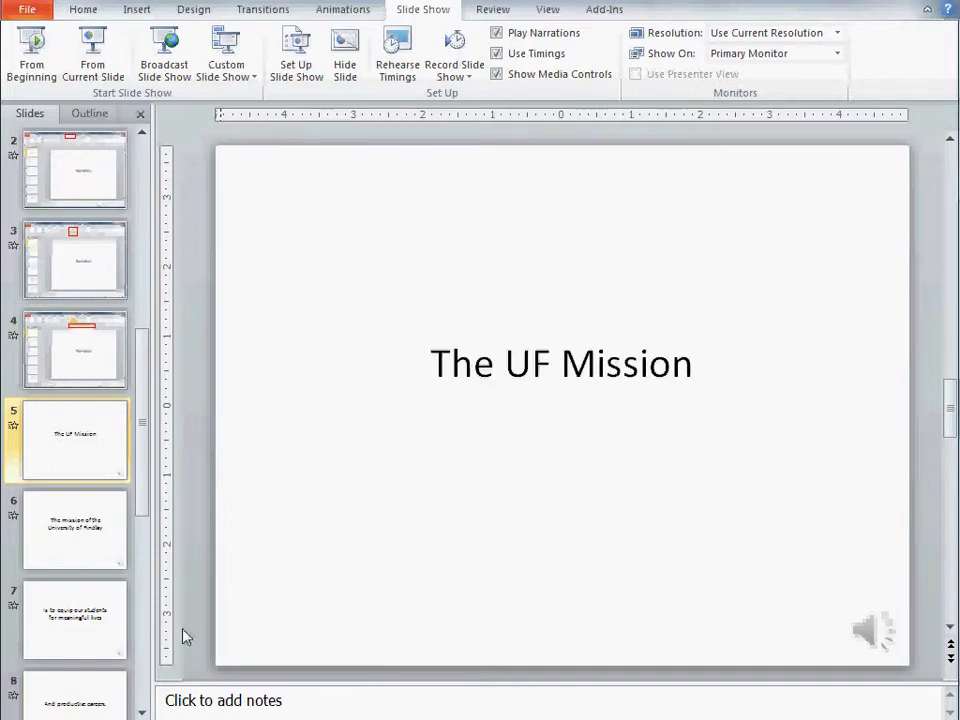
{"action": "left_click", "coordinate": [75, 621]}
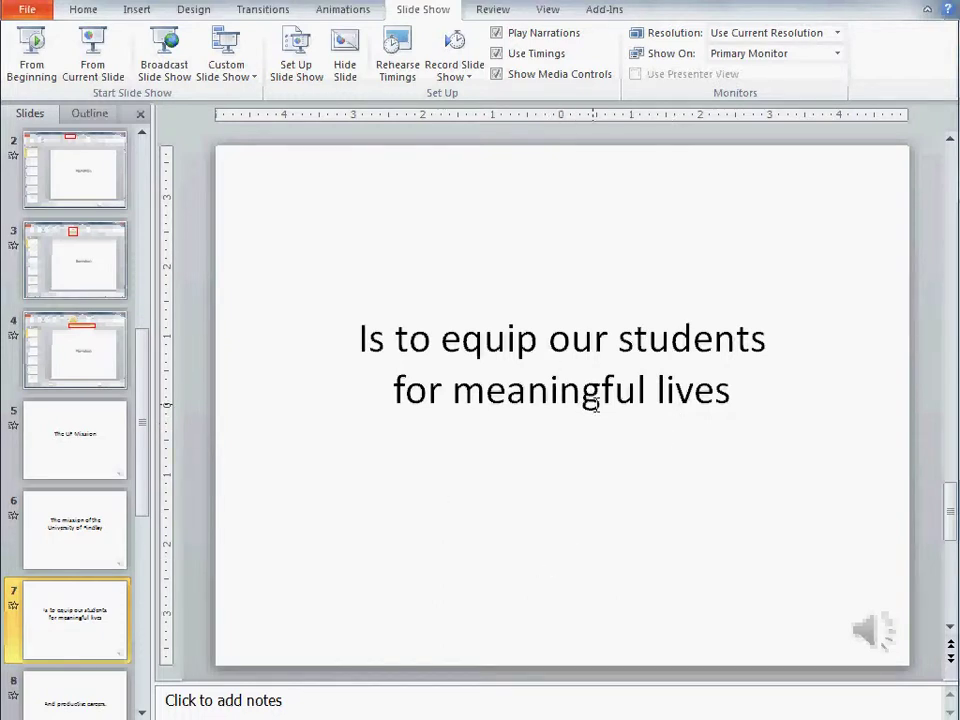
{"action": "left_click", "coordinate": [470, 78]}
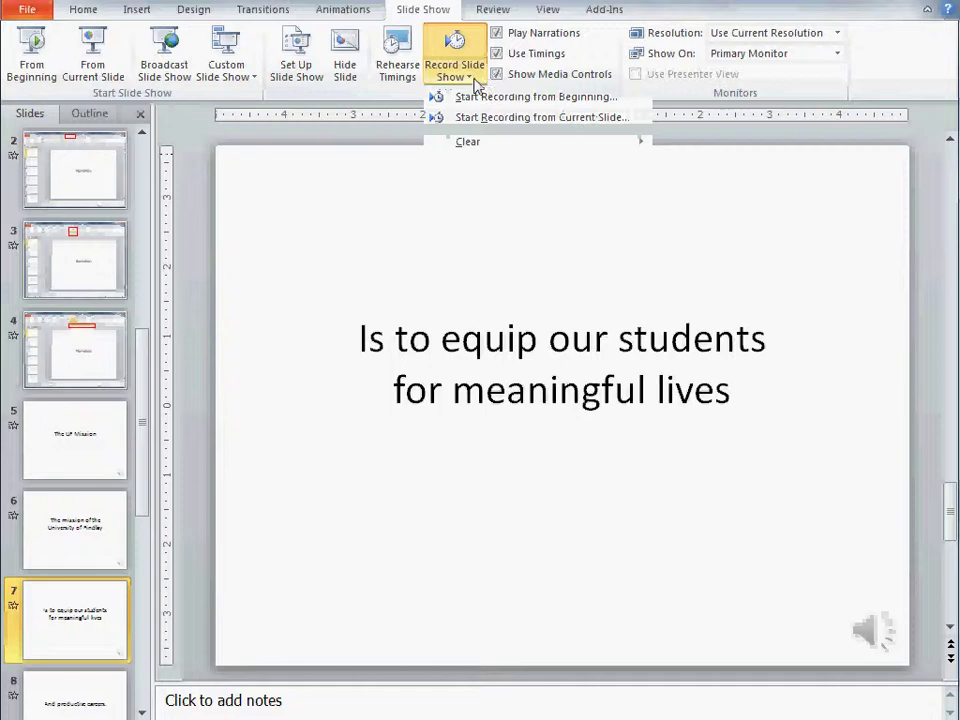
{"action": "left_click", "coordinate": [525, 119]}
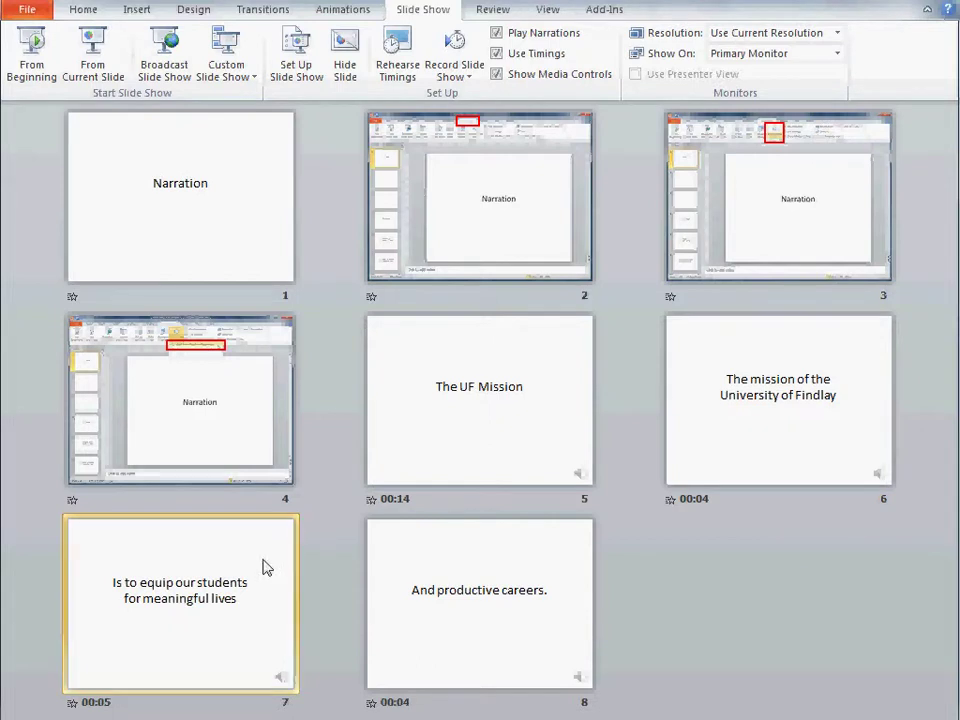
Examine the transition and automatic advance settings of the unnarrated slides 1 to 4 and the narrated slides 5 and 6.
{"action": "left_click", "coordinate": [697, 381]}
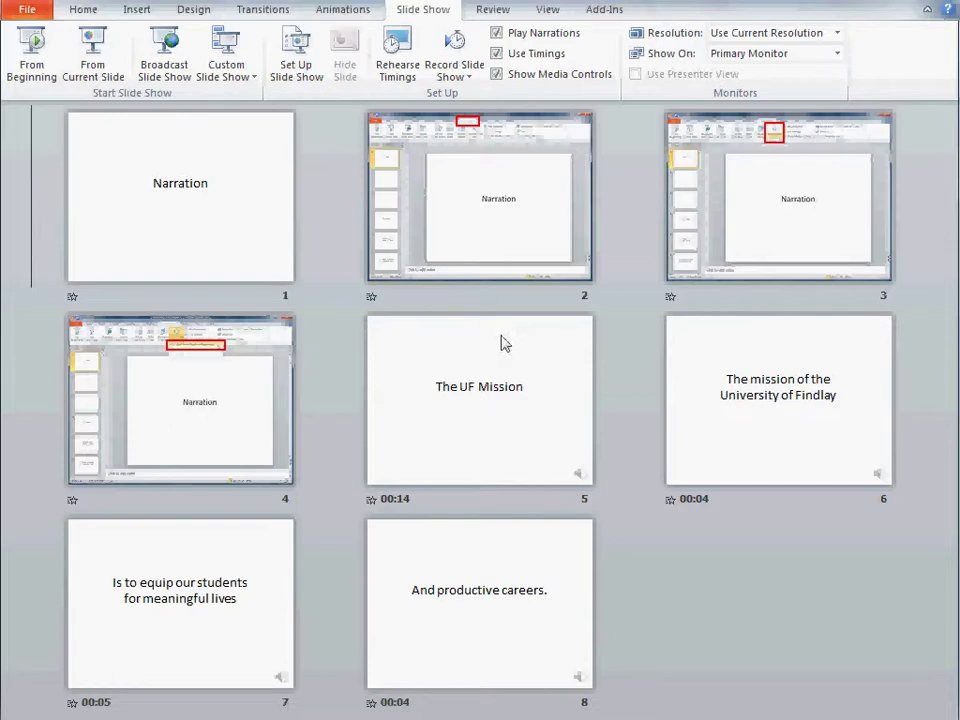
{"action": "double_click", "coordinate": [246, 257]}
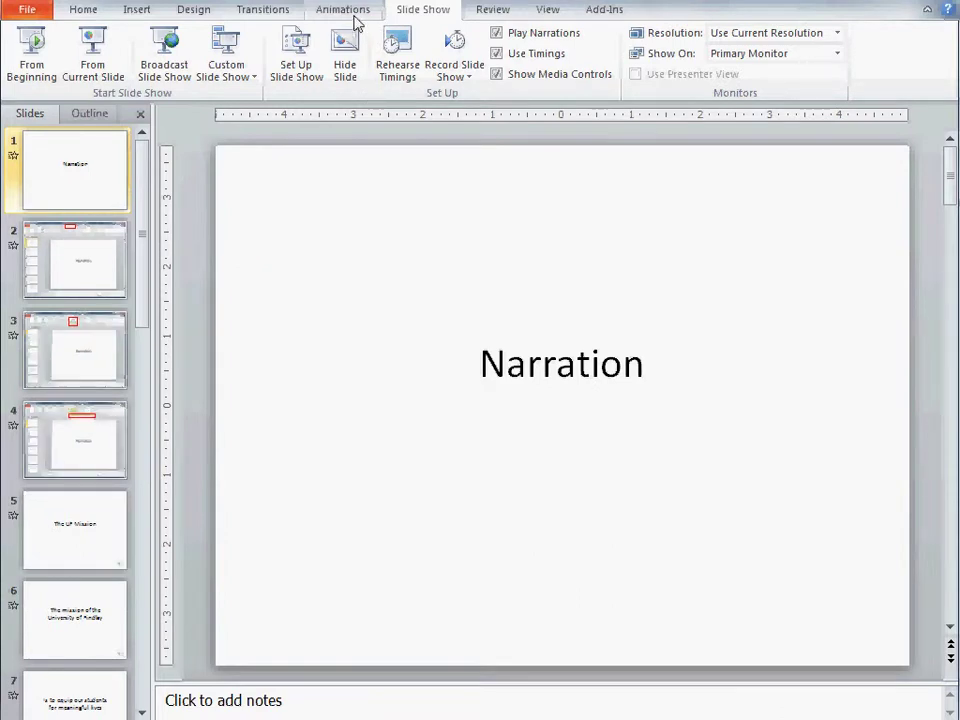
{"action": "left_click", "coordinate": [276, 14]}
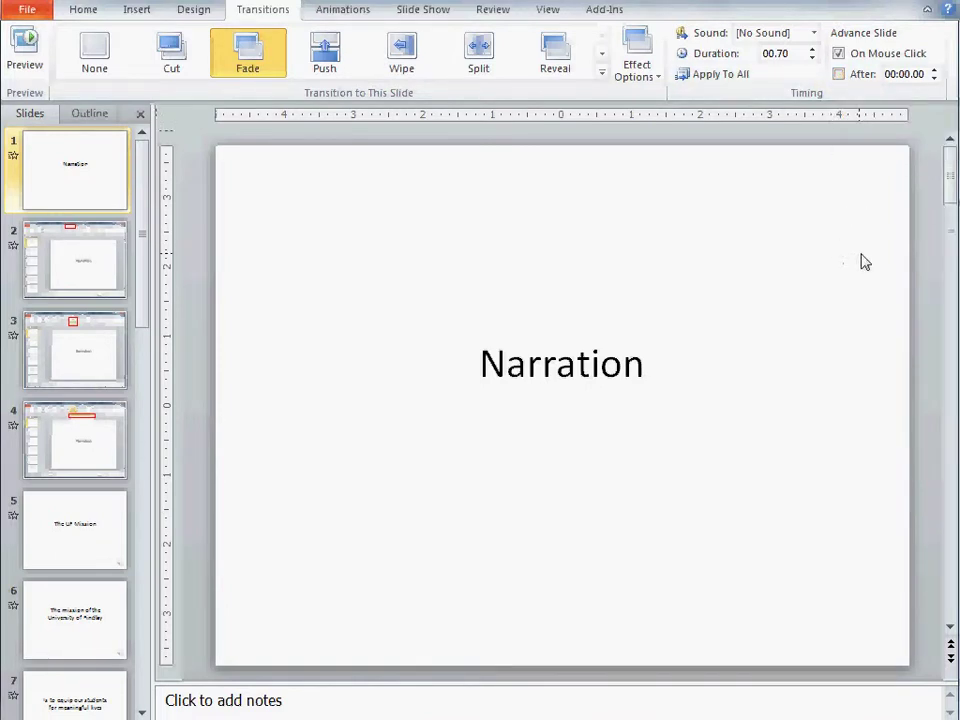
{"action": "scroll", "coordinate": [861, 261], "scroll_direction": "down", "scroll_amount": 1}
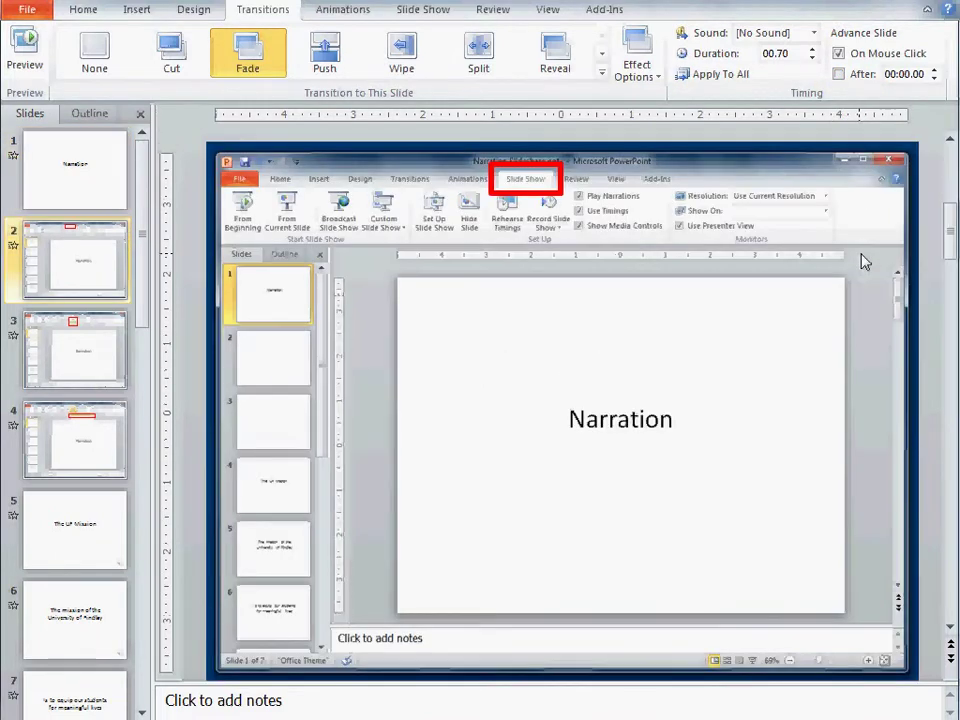
{"action": "left_click", "coordinate": [77, 457]}
{"action": "left_click", "coordinate": [79, 338]}
{"action": "left_click", "coordinate": [77, 240]}
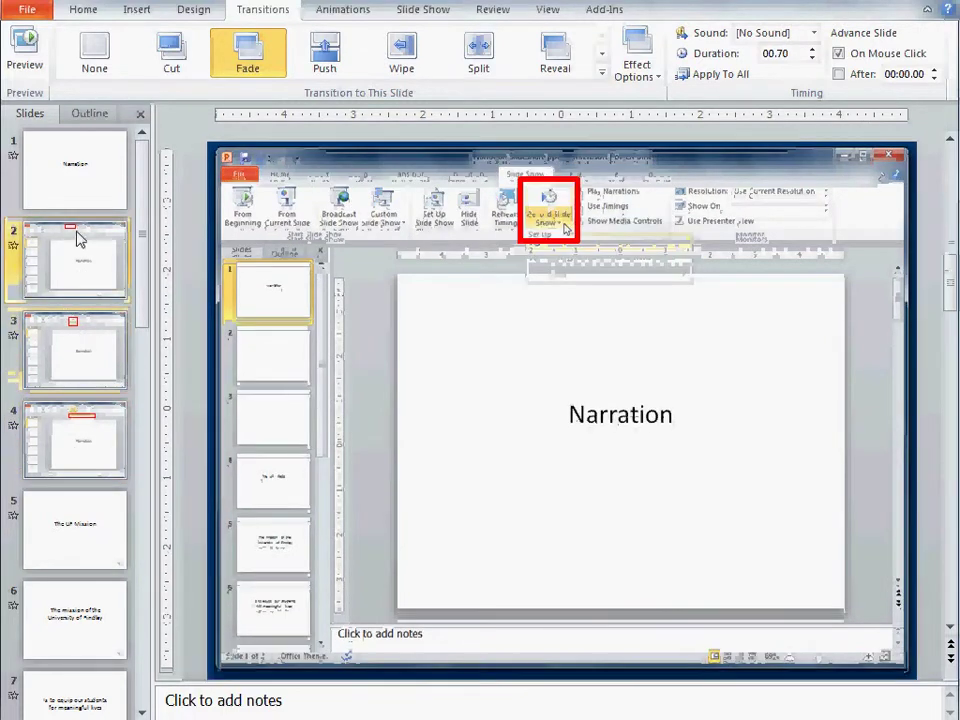
{"action": "left_click", "coordinate": [72, 515]}
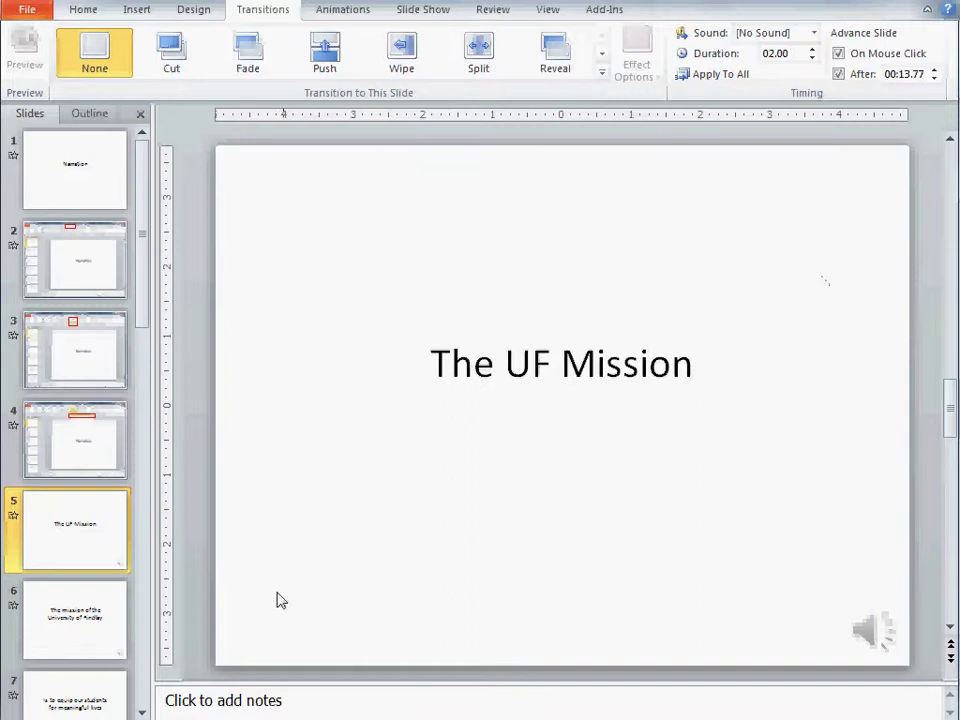
{"action": "left_click", "coordinate": [47, 607]}
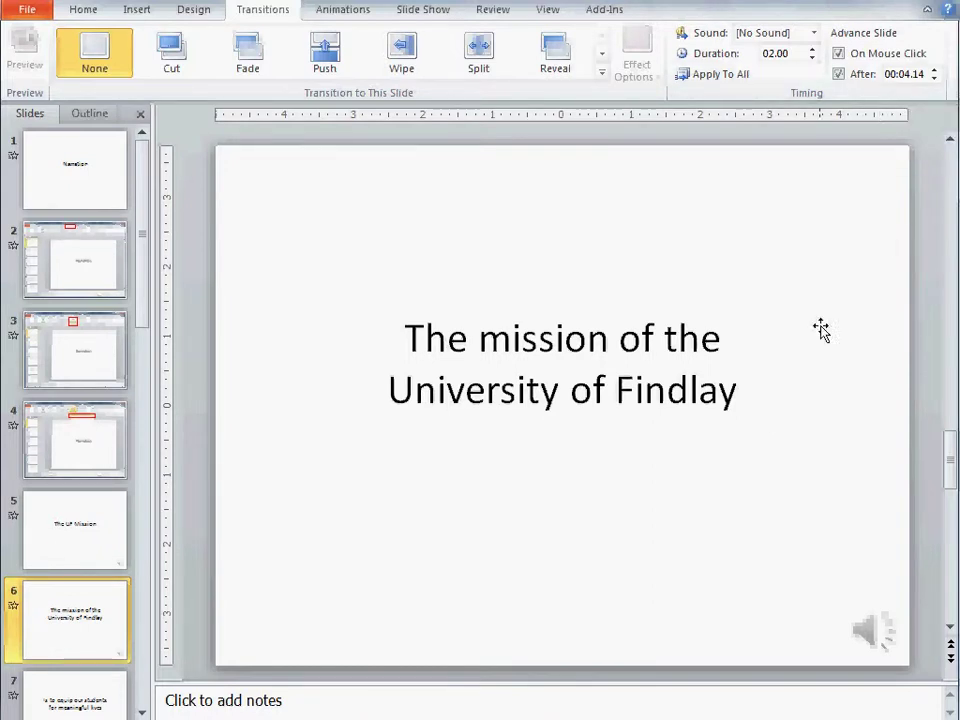
Move the narration audio icon on the slide "The UF Mission" off the slide's right edge.
{"action": "left_click", "coordinate": [67, 566]}
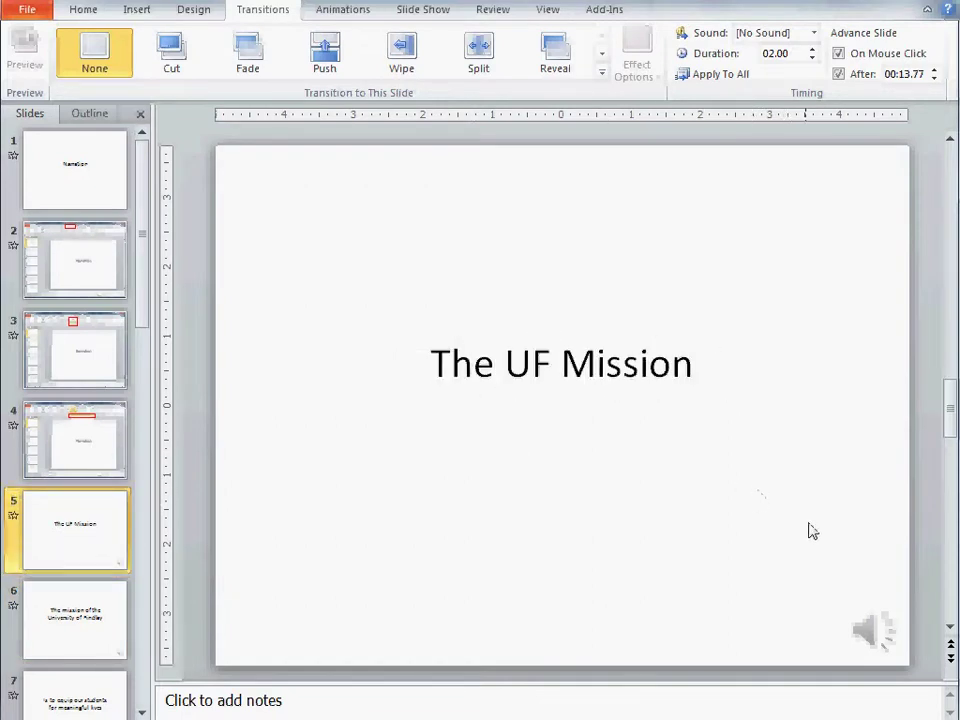
{"action": "mouse_move", "coordinate": [872, 626]}
{"action": "left_click_drag", "start_coordinate": [874, 620], "coordinate": [753, 451]}
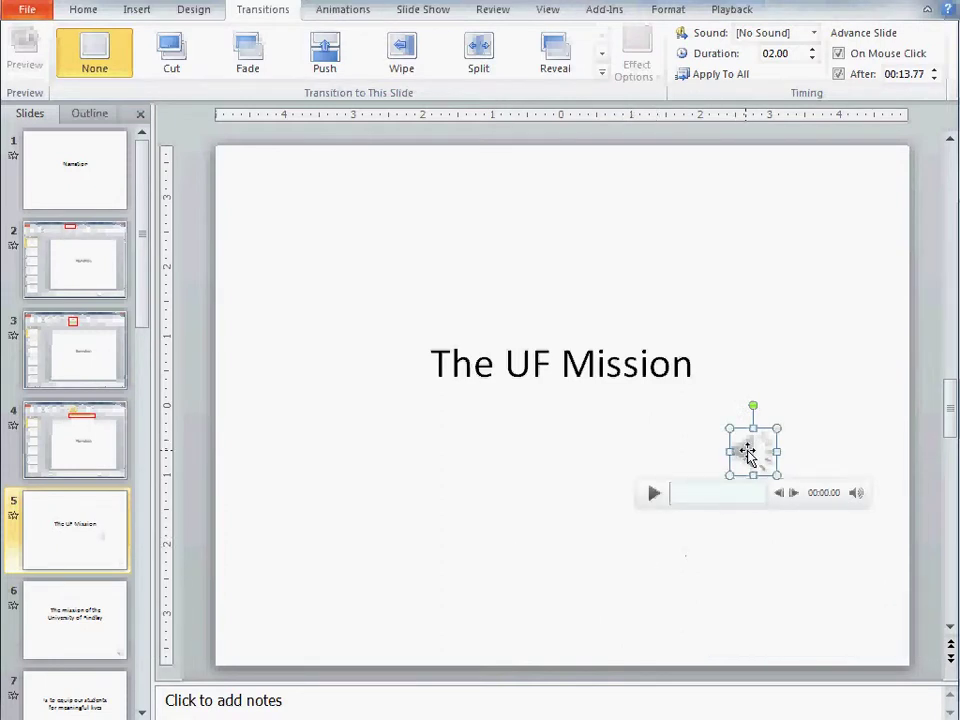
{"action": "left_click_drag", "start_coordinate": [837, 473], "coordinate": [936, 502]}
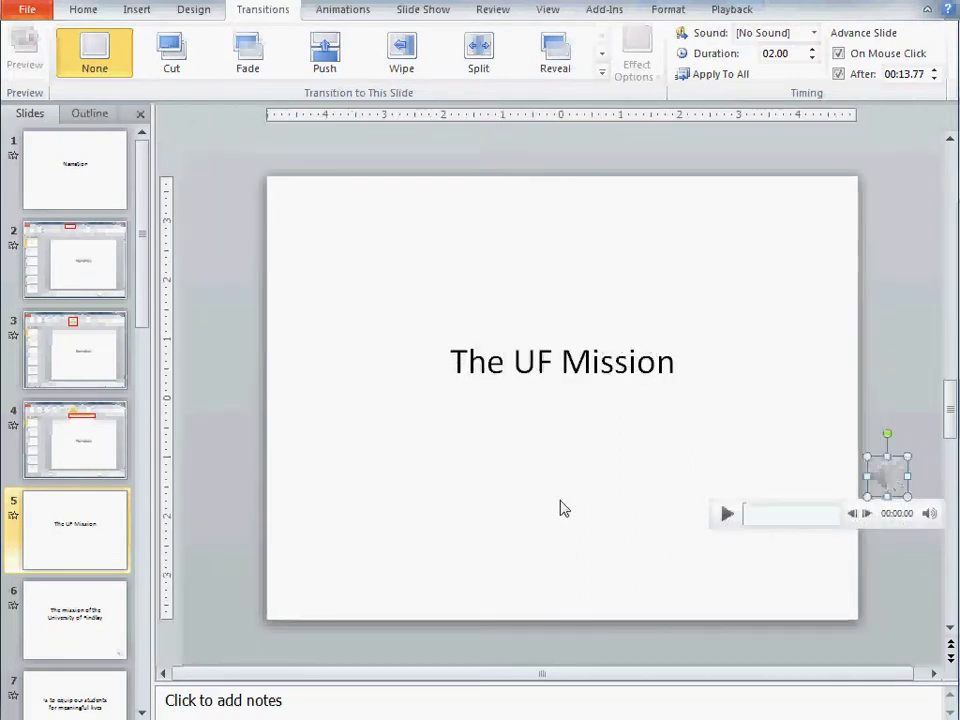
Move the narration audio icons on slides 6, 7 and 8 off the right edge of each slide.
{"action": "left_click", "coordinate": [90, 628]}
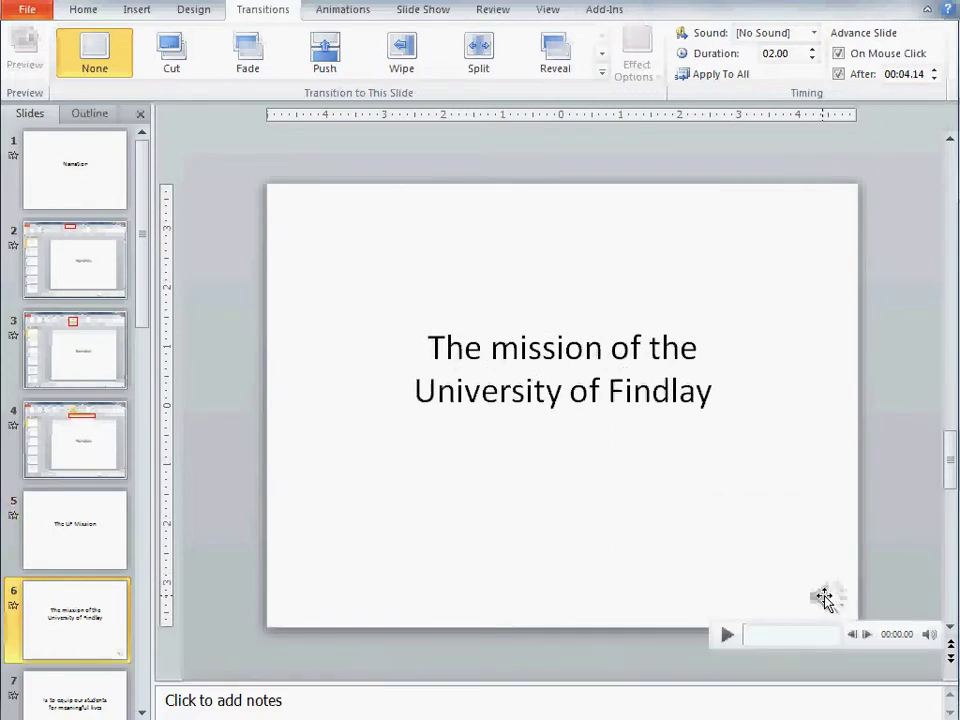
{"action": "left_click", "coordinate": [826, 597]}
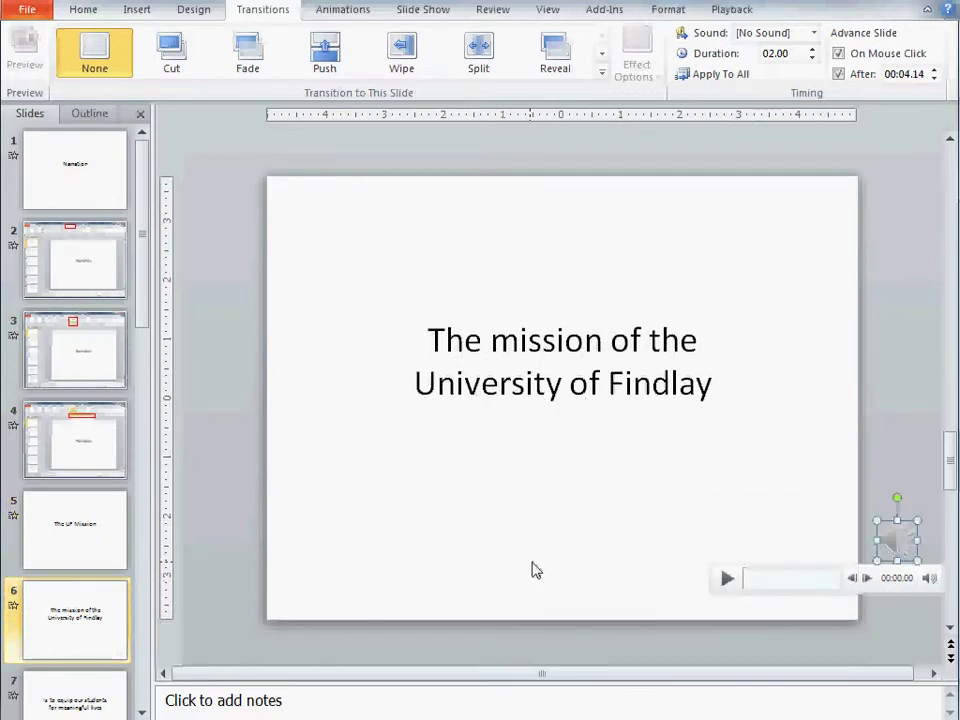
{"action": "scroll", "coordinate": [534, 568], "scroll_direction": "down", "scroll_amount": 1}
{"action": "left_click", "coordinate": [826, 600]}
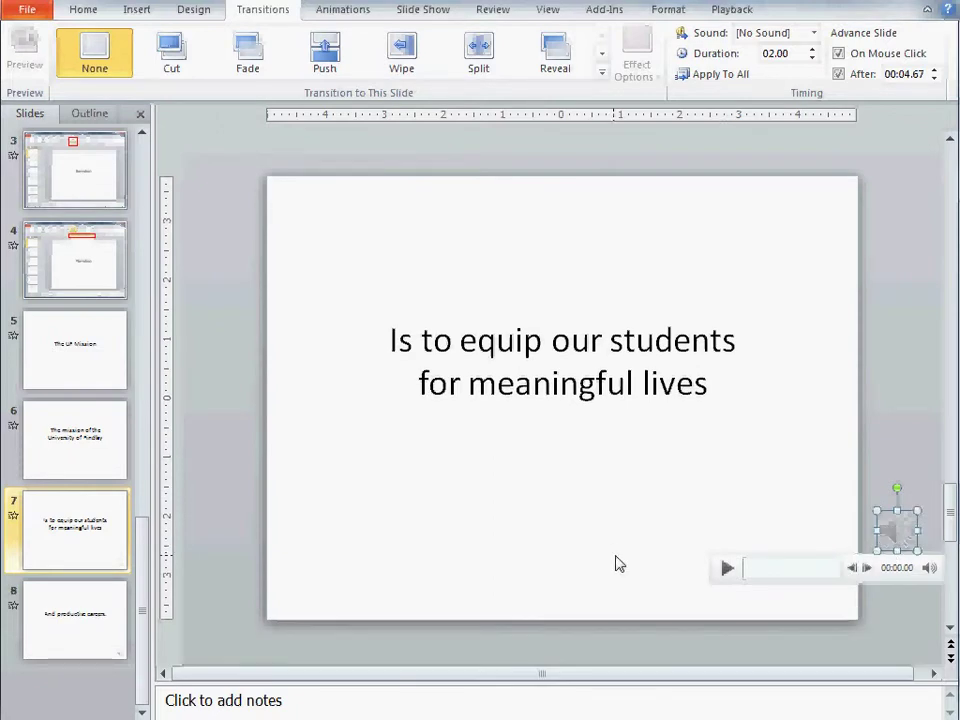
{"action": "scroll", "coordinate": [618, 565], "scroll_direction": "down", "scroll_amount": 1}
{"action": "left_click_drag", "start_coordinate": [825, 596], "coordinate": [884, 550]}
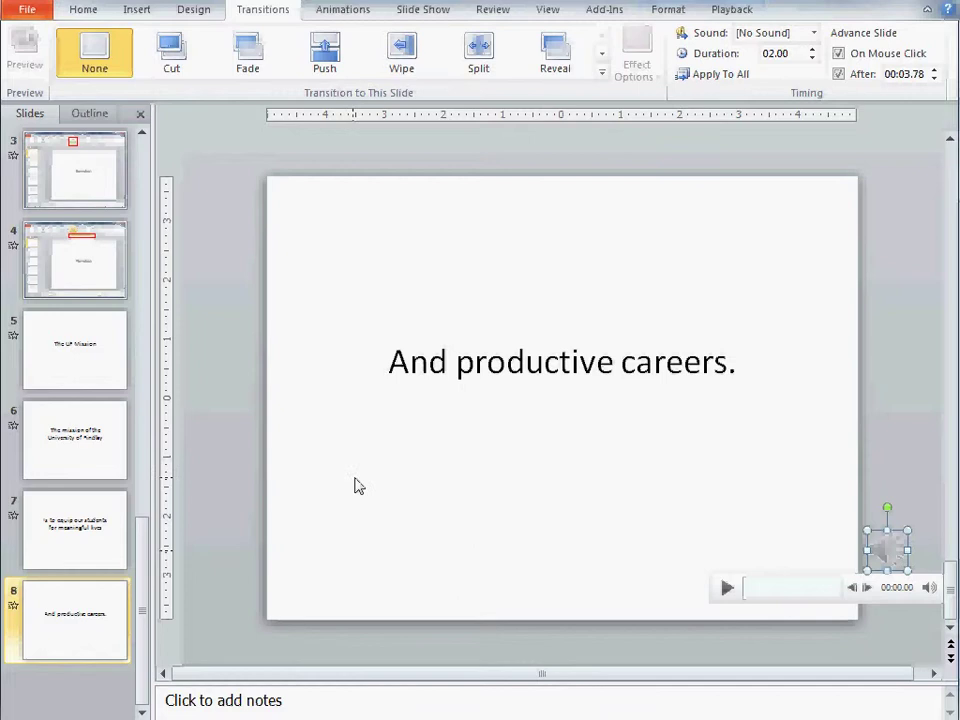
Switch to the browser and check how slides 4 to 7 of the uploaded Narration Slideshare presentation appear on SlideShare.
{"action": "left_click", "coordinate": [99, 371]}
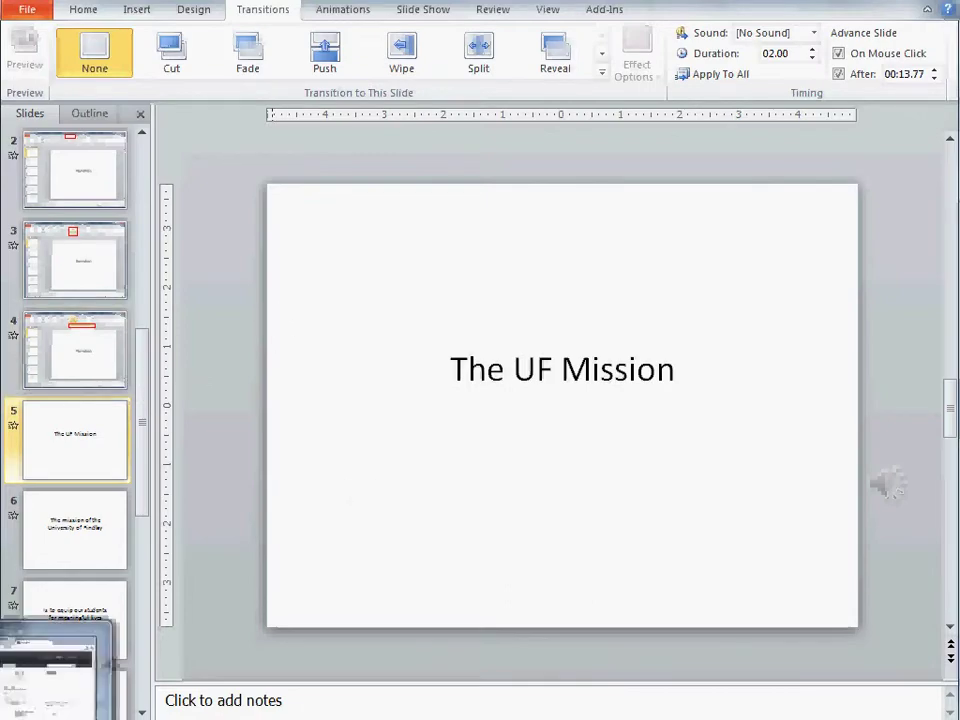
{"action": "left_click", "coordinate": [40, 690]}
{"action": "left_click", "coordinate": [435, 38]}
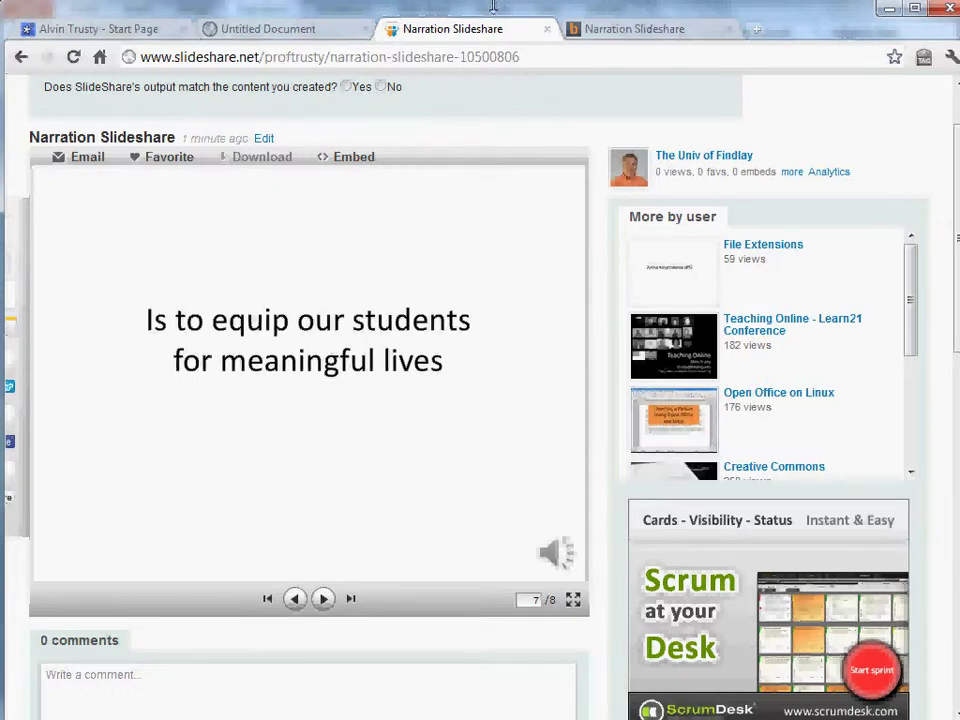
{"action": "scroll", "coordinate": [468, 262], "scroll_direction": "up", "scroll_amount": 2}
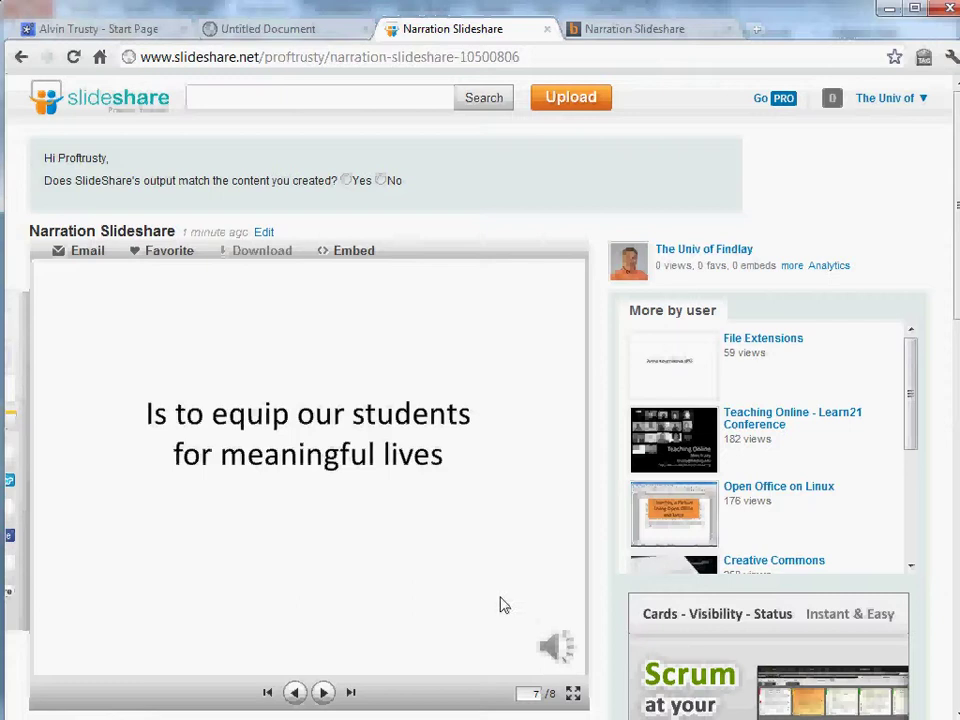
{"action": "left_click", "coordinate": [294, 692]}
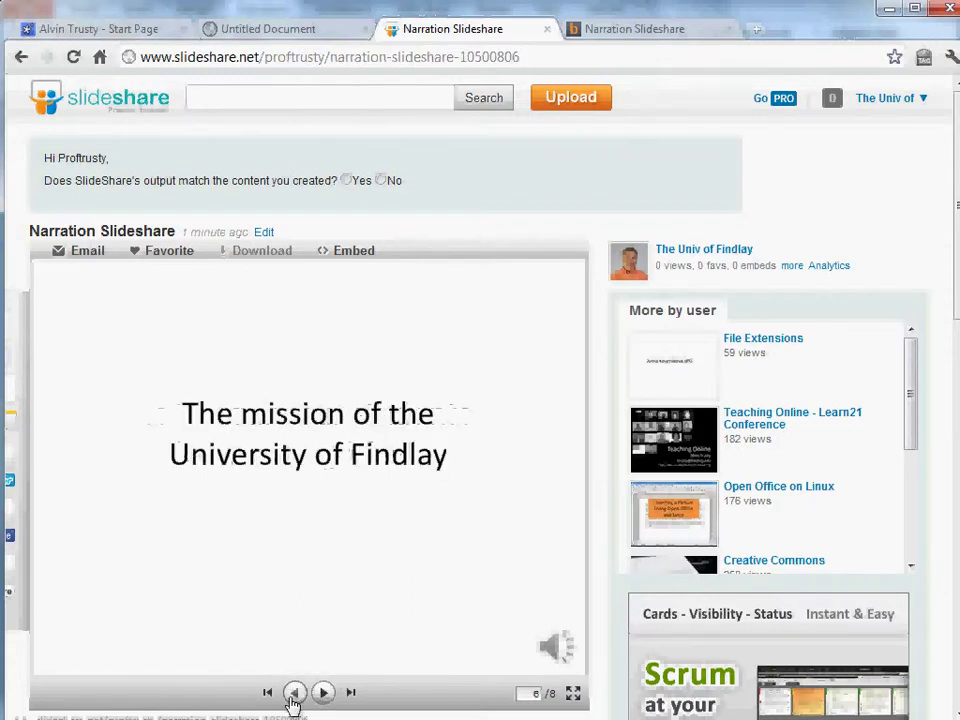
{"action": "left_click", "coordinate": [294, 692]}
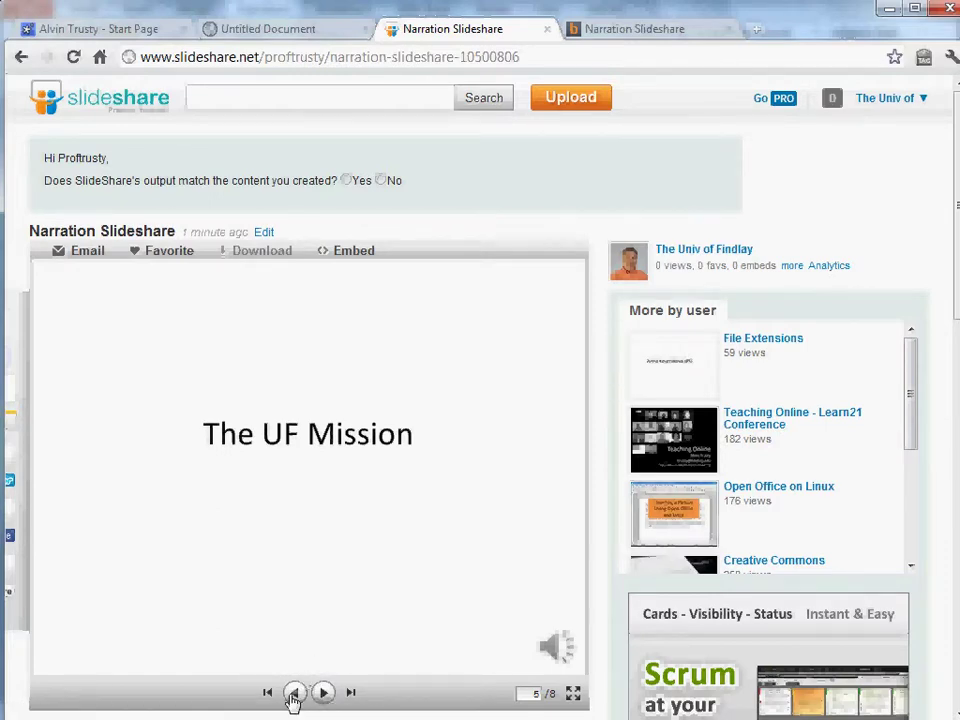
{"action": "left_click", "coordinate": [294, 692]}
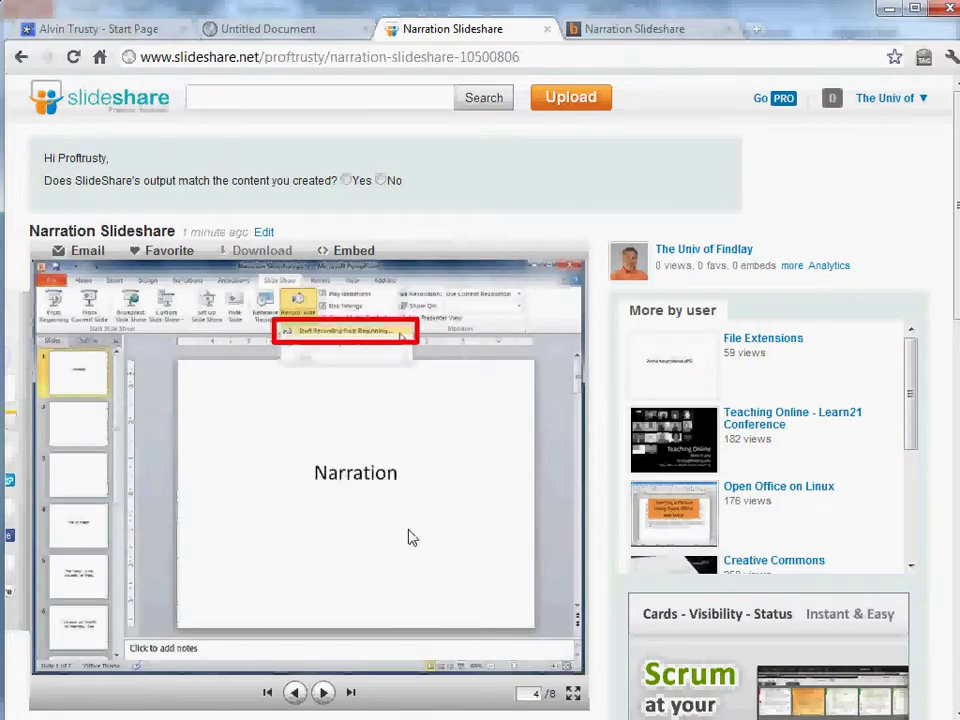
{"action": "left_click", "coordinate": [322, 692]}
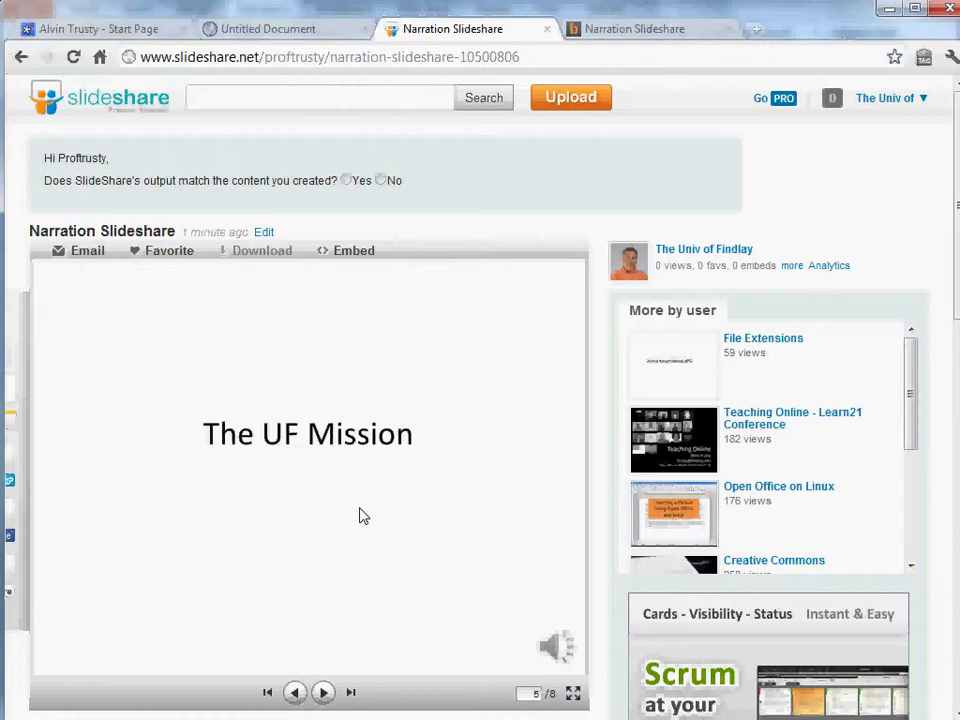
Switch to the Narration Slideshare presentation on SlideBoom and play back its narrated slides from slide 4 to the end.
{"action": "left_click", "coordinate": [654, 28]}
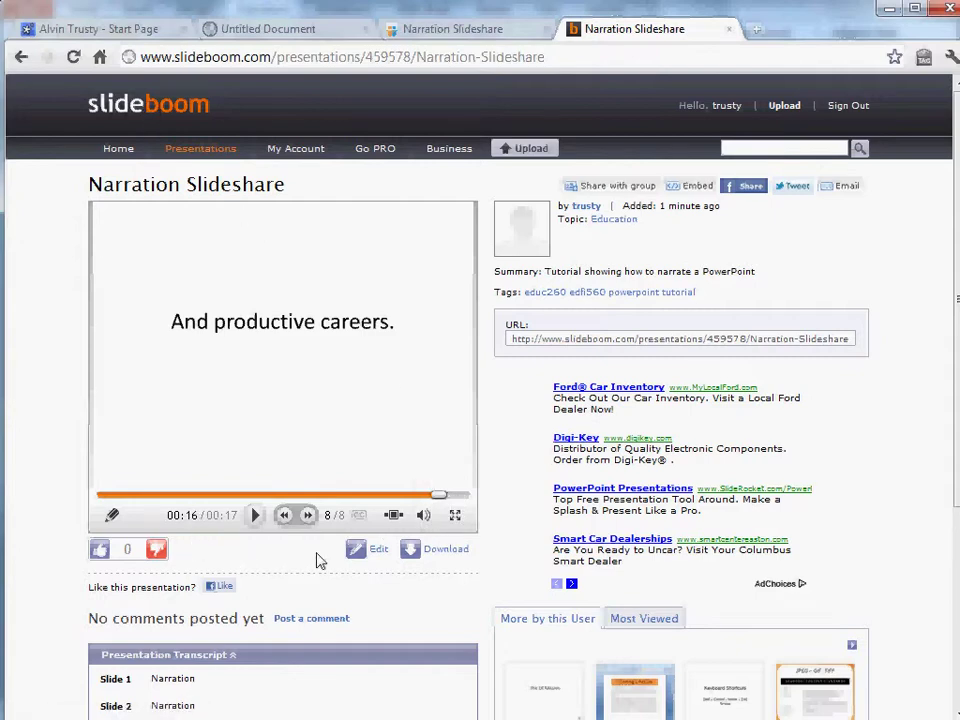
{"action": "left_click_drag", "start_coordinate": [439, 495], "coordinate": [174, 500]}
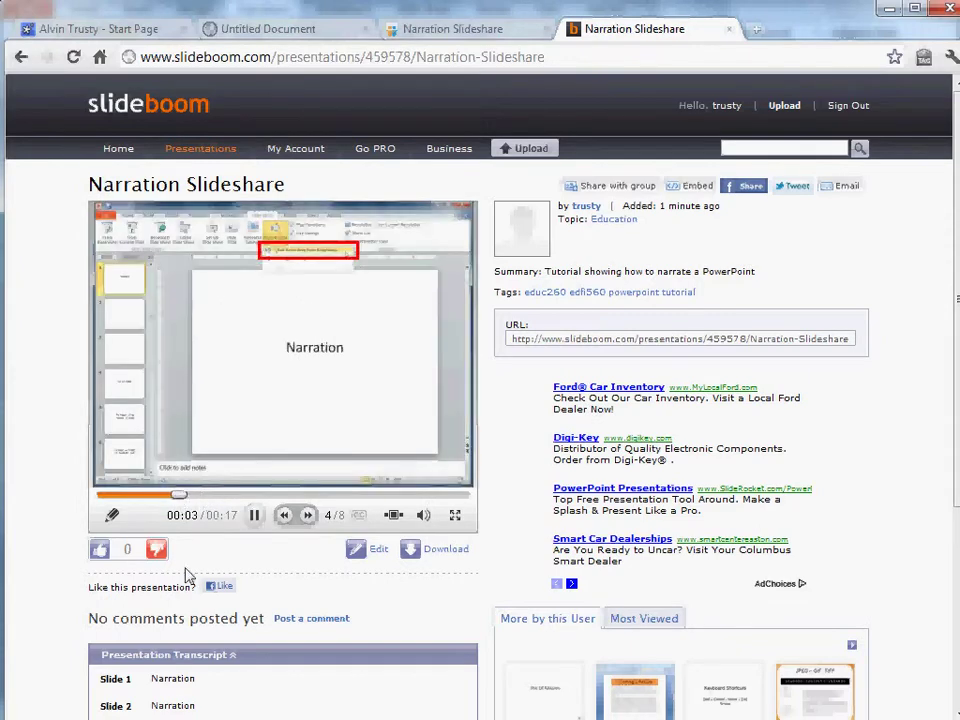
{"action": "left_click", "coordinate": [307, 516]}
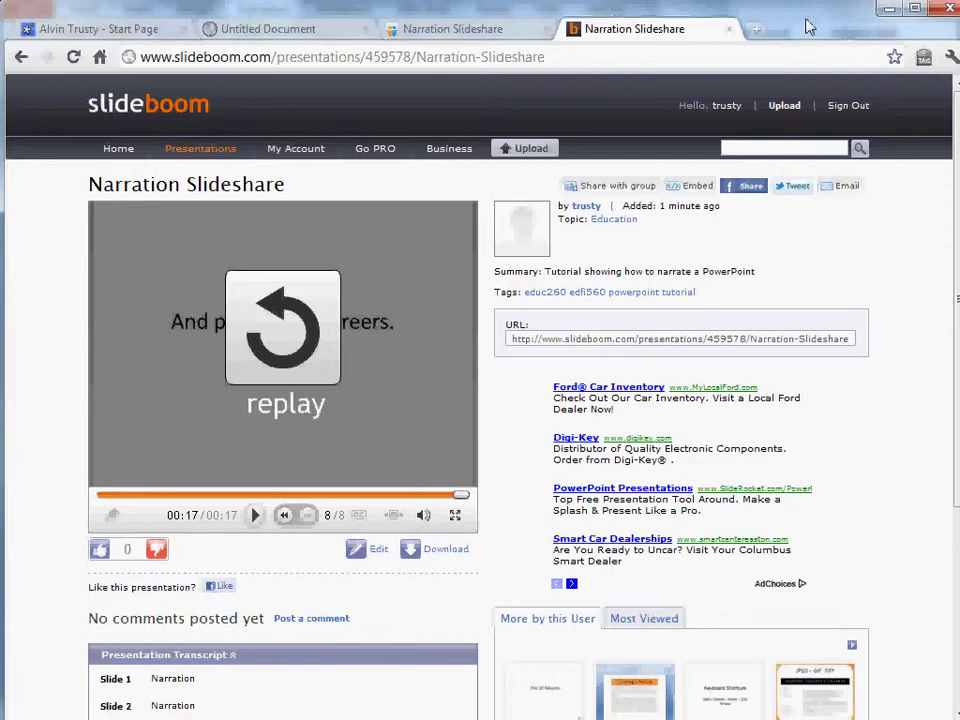
Move the browser window out of the way to return to PowerPoint, and minimize the CamStudio window.
{"action": "left_click_drag", "start_coordinate": [810, 27], "coordinate": [860, 719]}
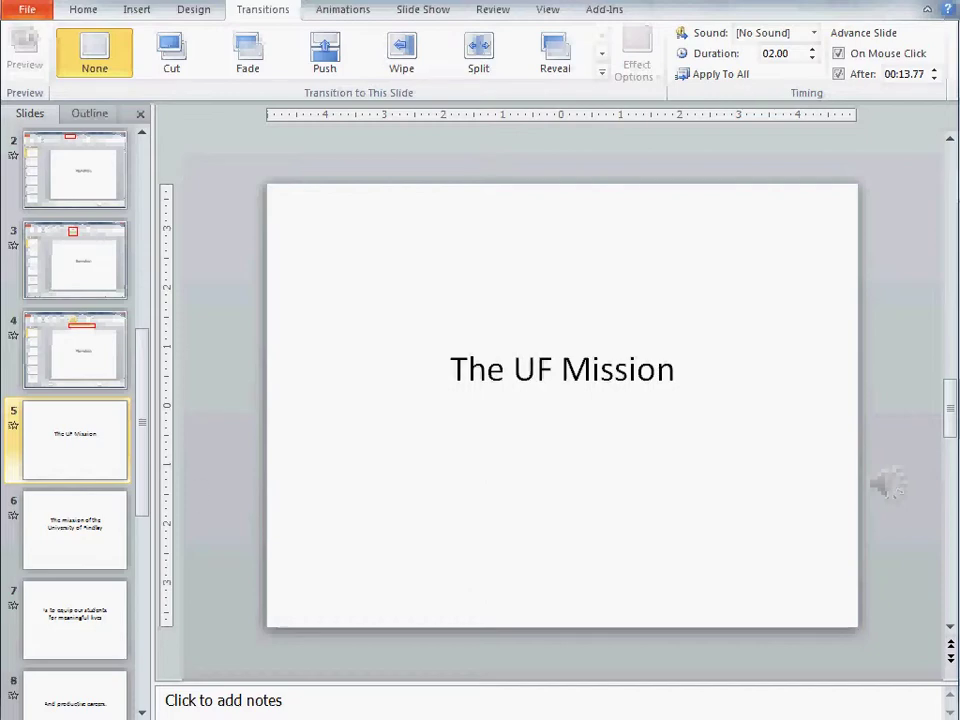
{"action": "left_click_drag", "start_coordinate": [190, 578], "coordinate": [339, 287]}
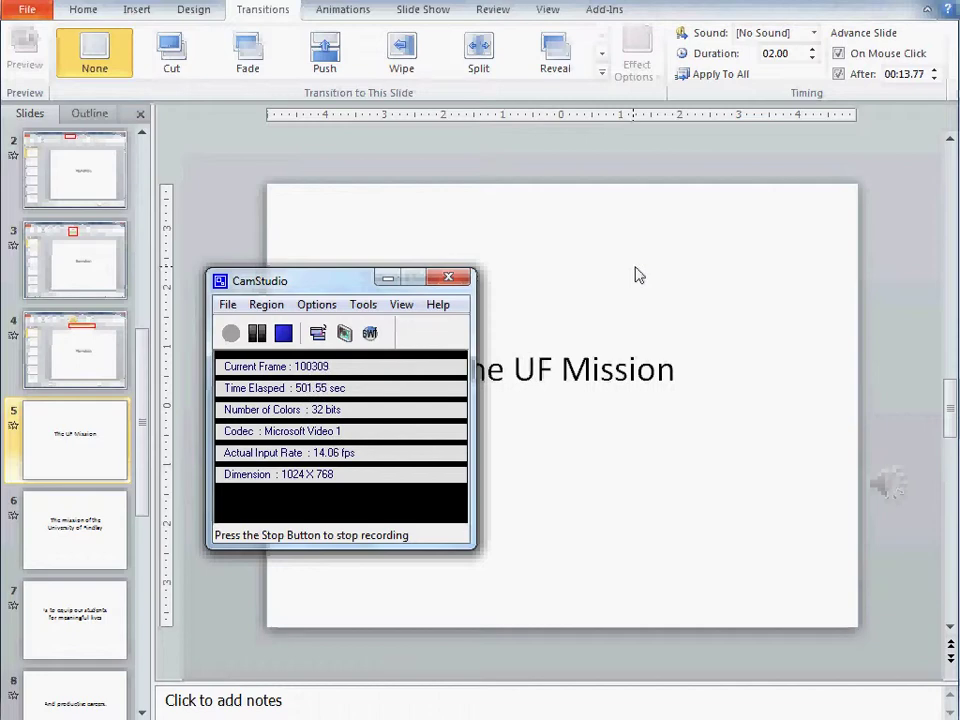
{"action": "left_click", "coordinate": [387, 278]}
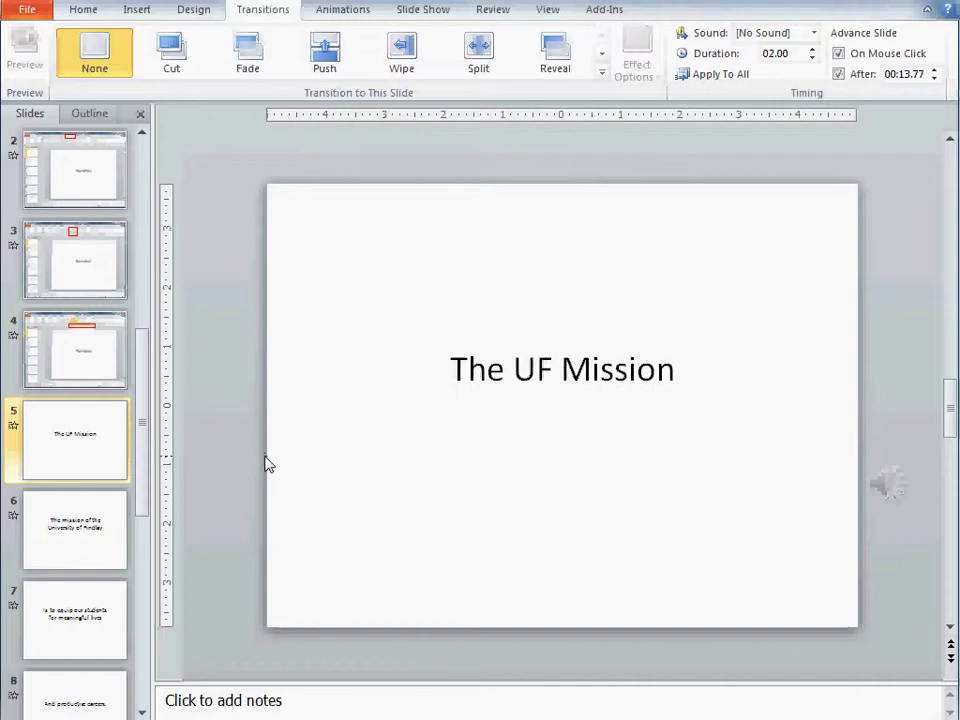
Set up the slide show as browsed by an individual in a window, showing all slides and using timings if present.
{"action": "left_click", "coordinate": [424, 12]}
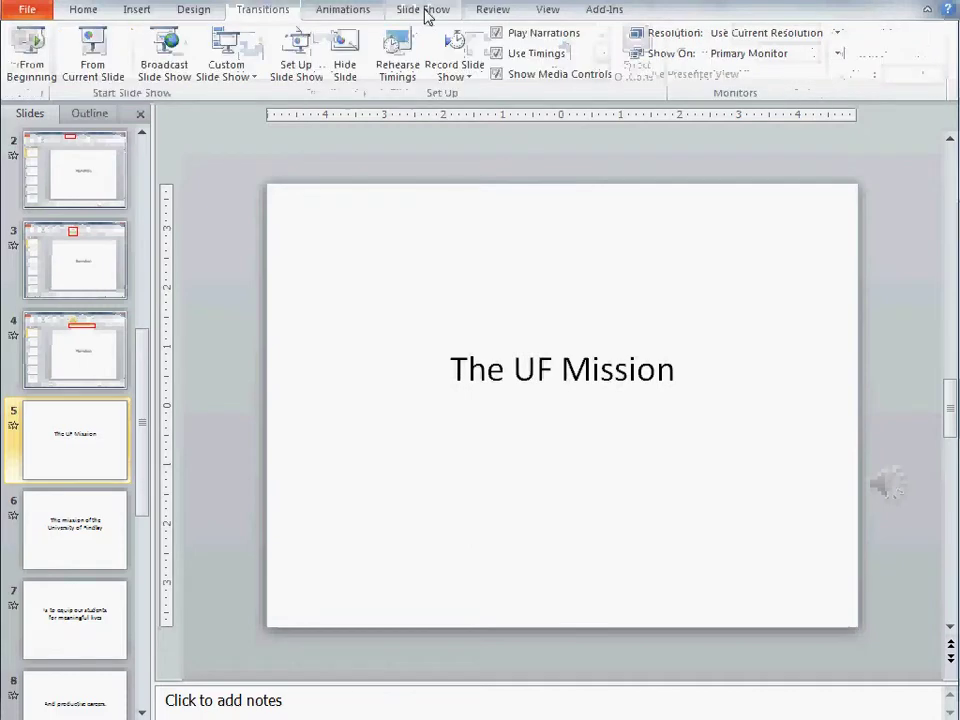
{"action": "left_click", "coordinate": [296, 70]}
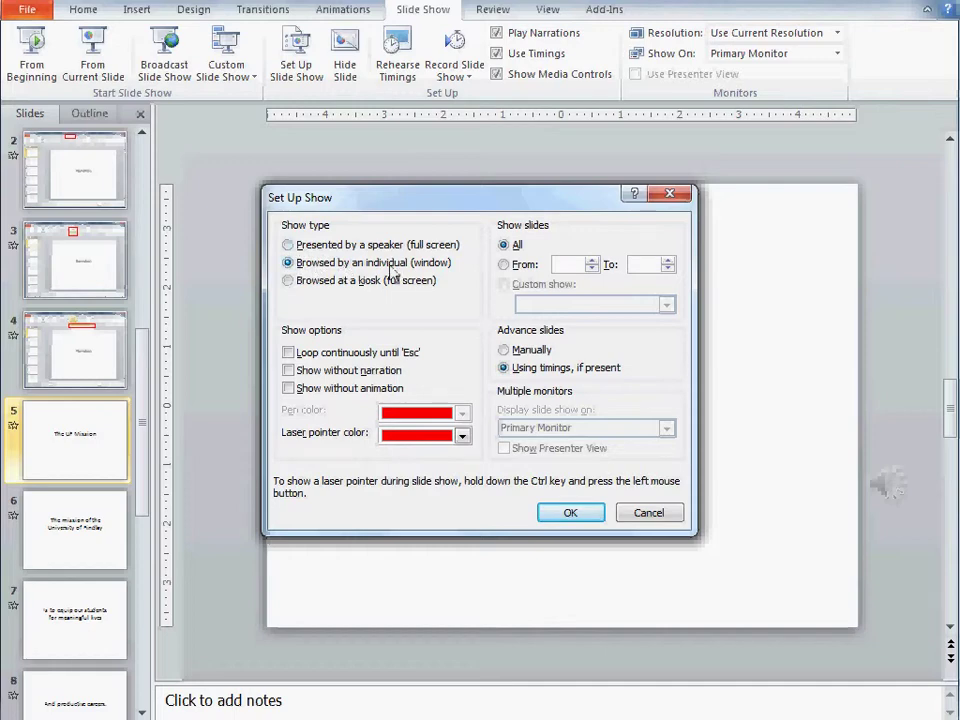
{"action": "left_click", "coordinate": [589, 514]}
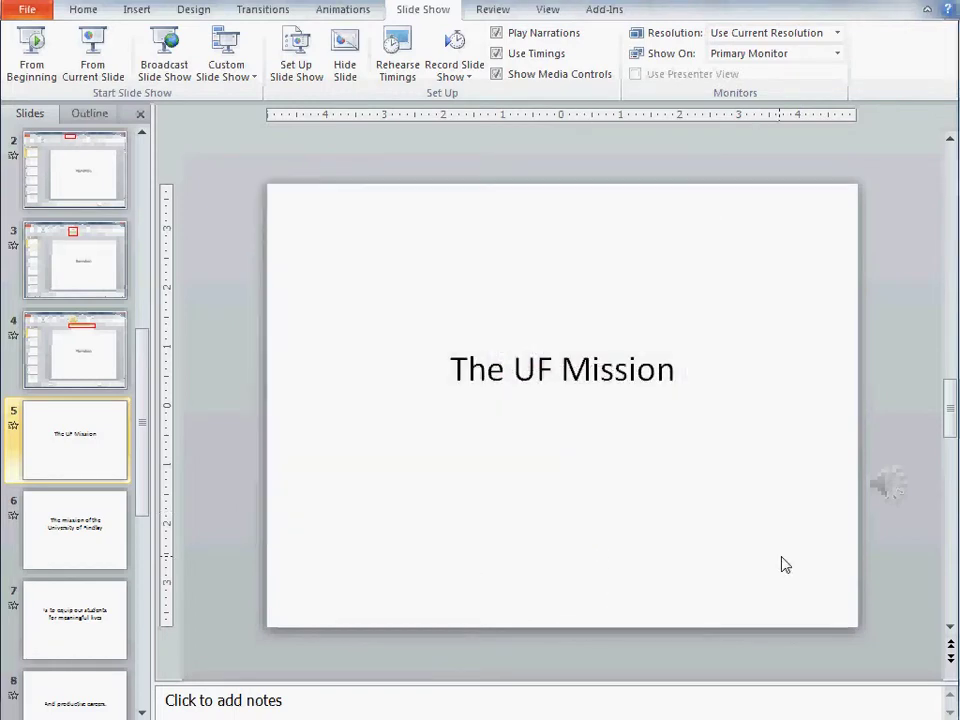
{"action": "key", "text": "F5"}
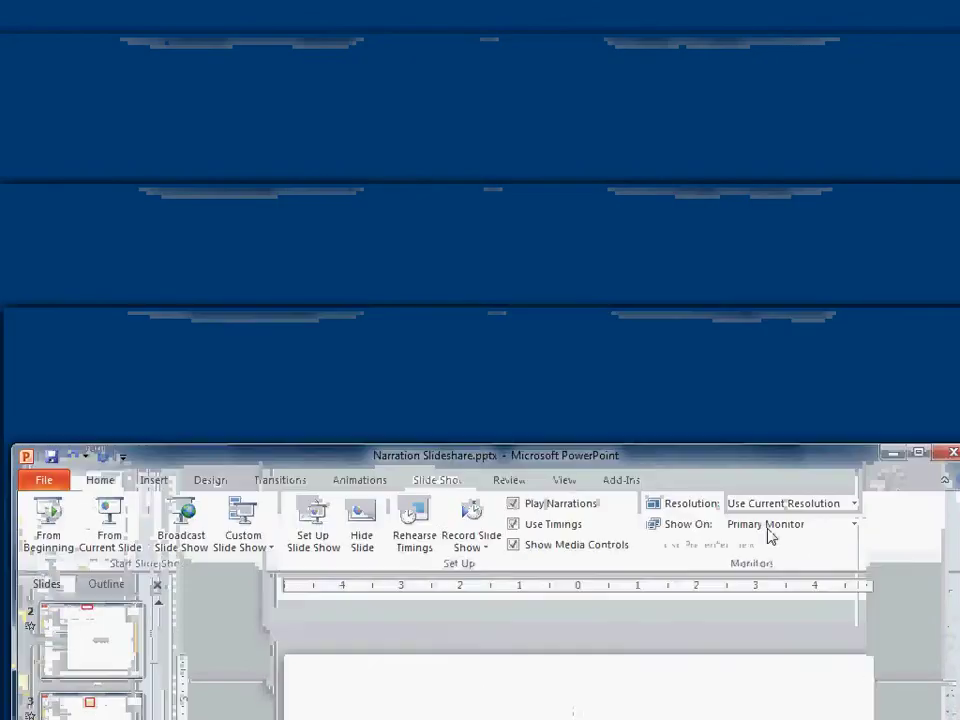
{"action": "key", "text": "Escape"}
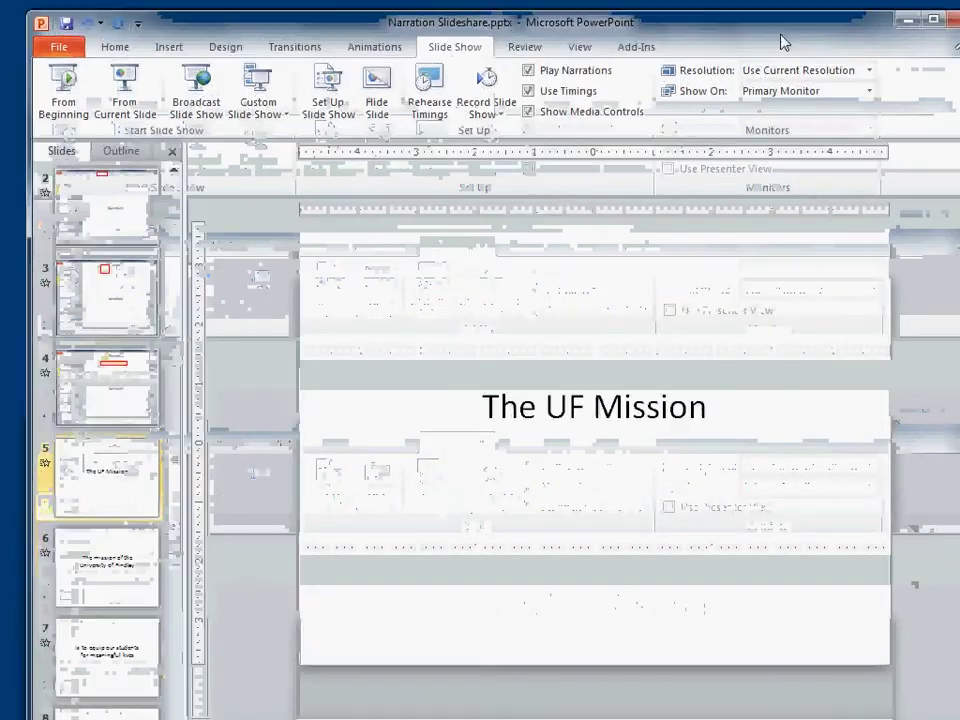